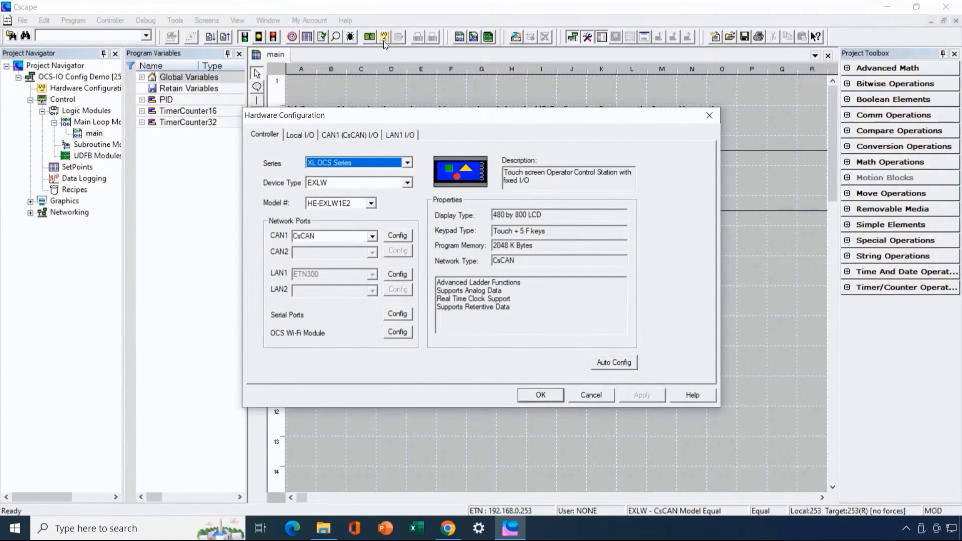
- Add an OCSIO HE959CNX116 base on CAN1, auto-populate all, and accept the detected network IDs
click(344, 140)
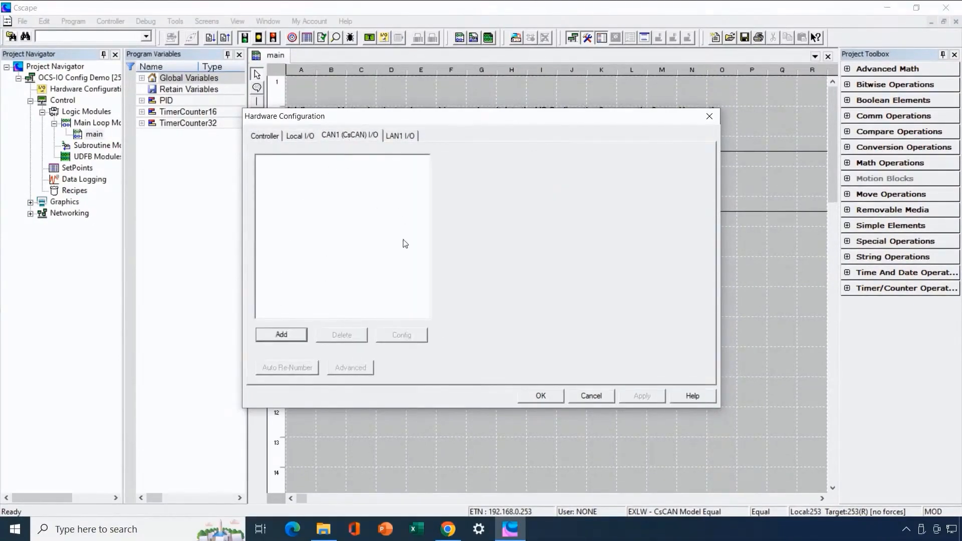
click(301, 332)
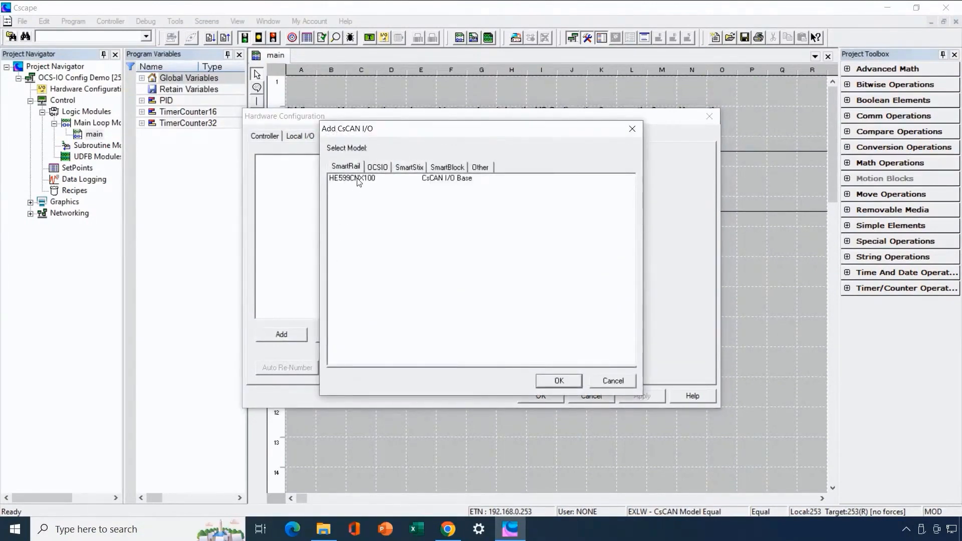
click(376, 167)
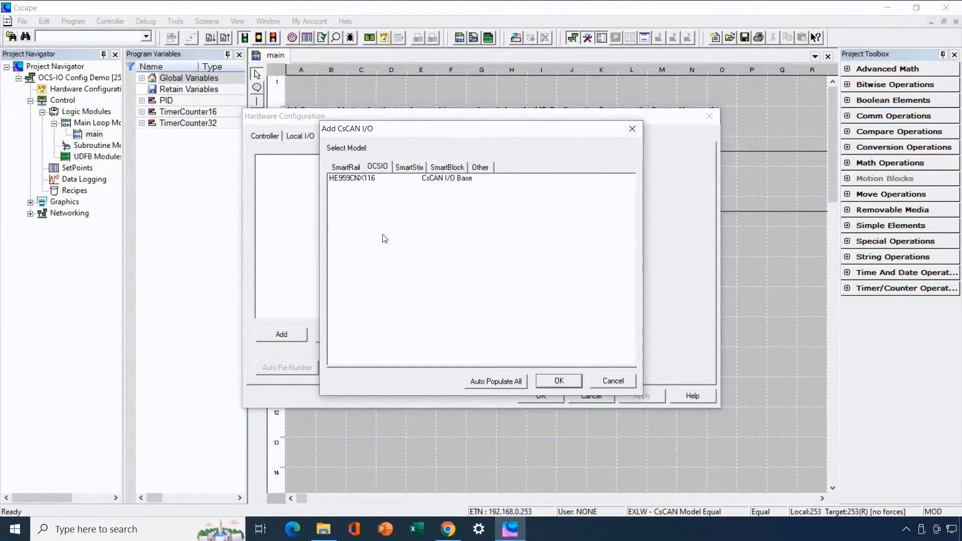
click(367, 181)
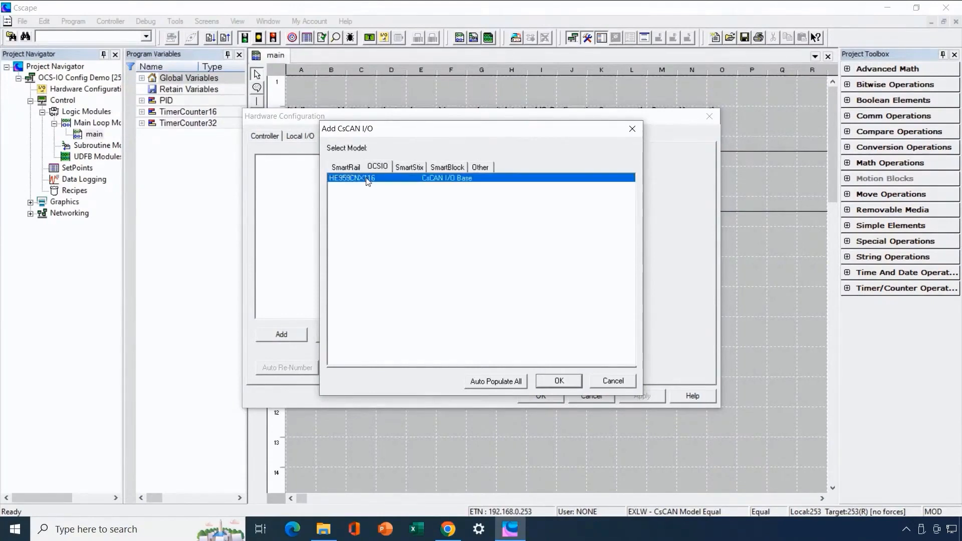
click(516, 383)
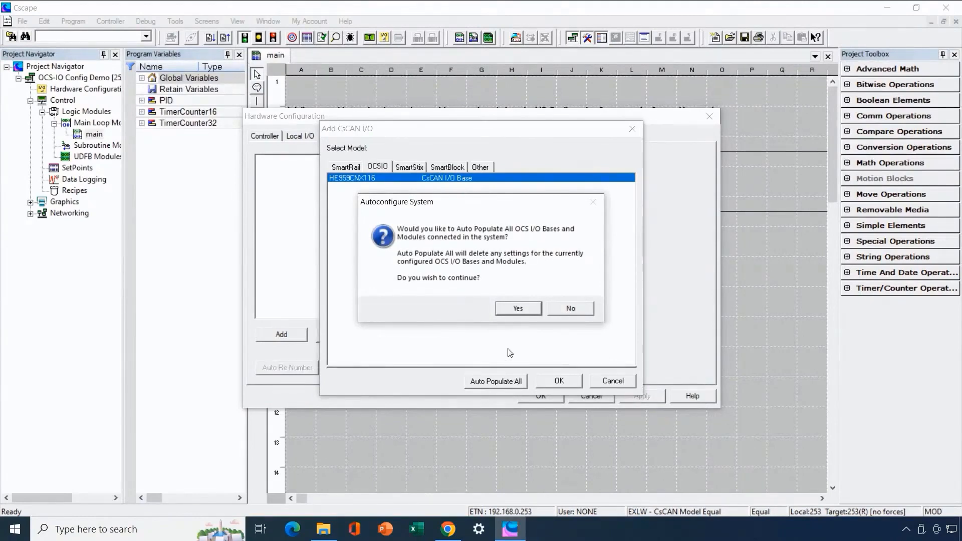
click(517, 310)
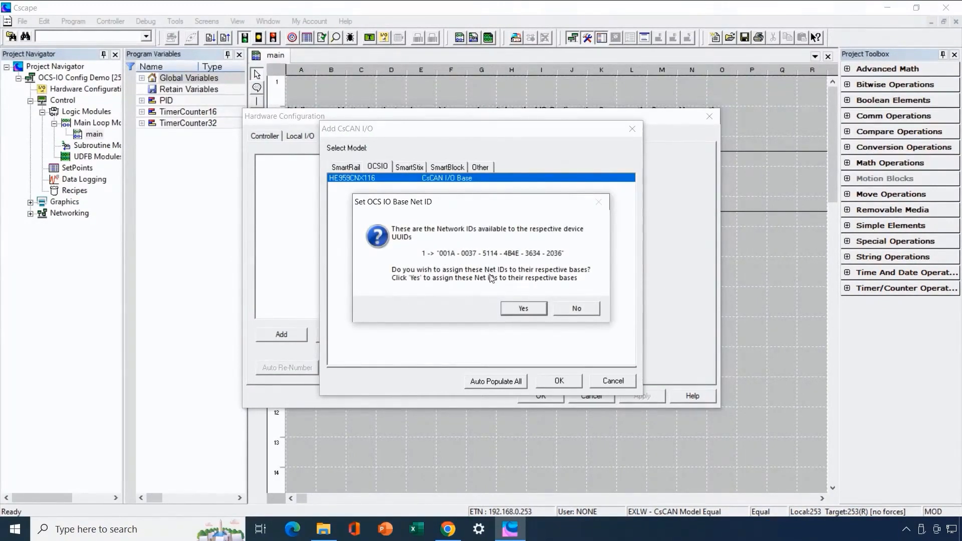
click(522, 310)
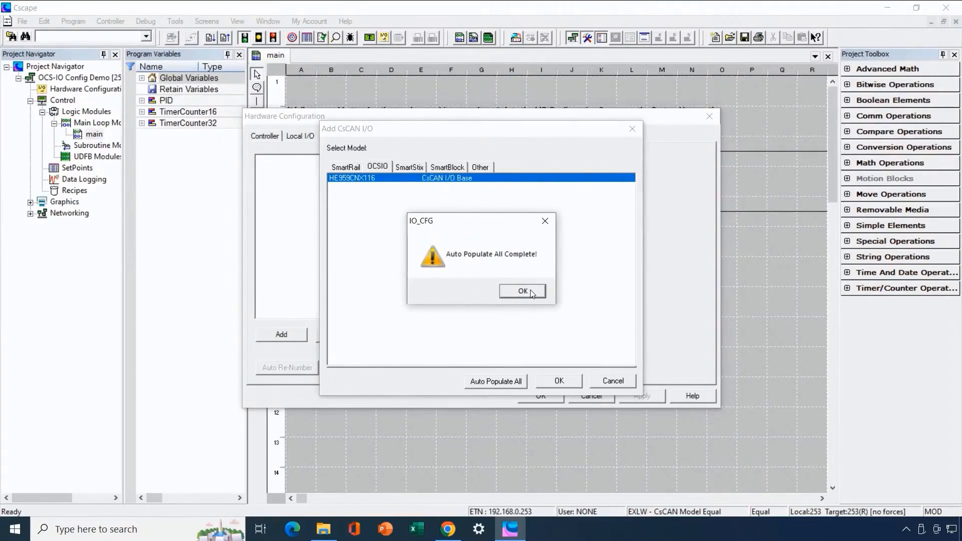
- Dismiss the Auto Populate All Complete notice to show Base1 with CNX116, DIQ616, DIQ512 and ADU100
click(531, 292)
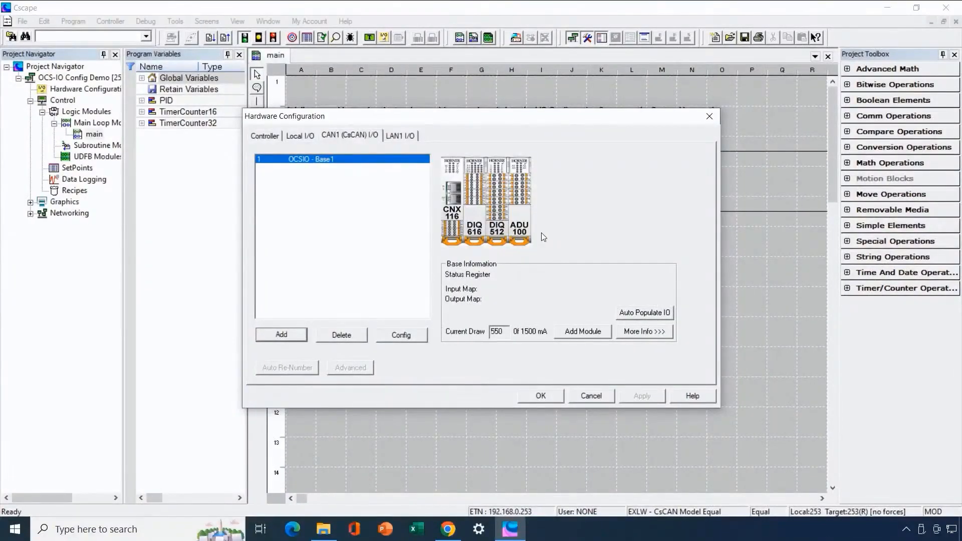
- Rename the CAN1 base to OCSIO_1 and set its status register to OCSIO_1_Status[0]
double_click(456, 196)
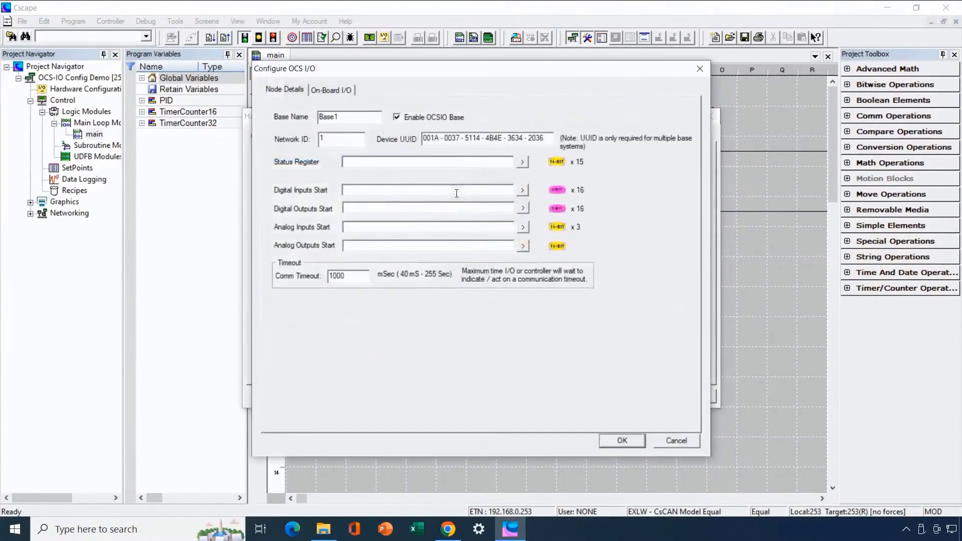
click(349, 119)
double_click(350, 118)
text(OCSIO_1)
click(522, 162)
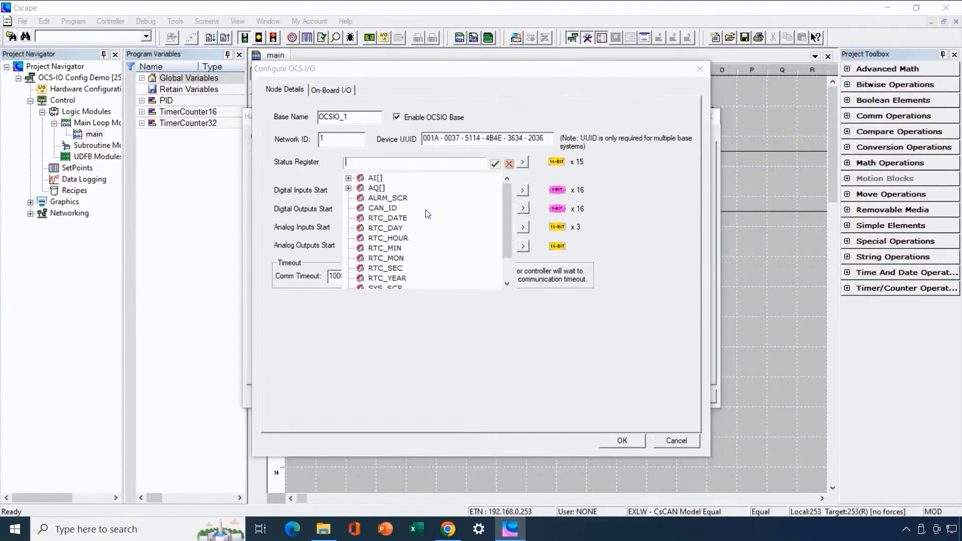
scroll(427, 214, down, 1)
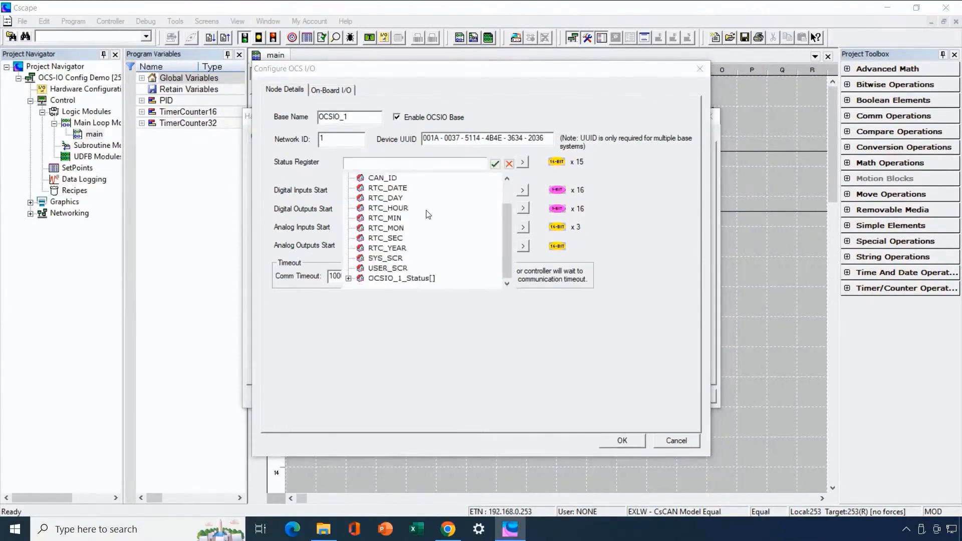
click(348, 278)
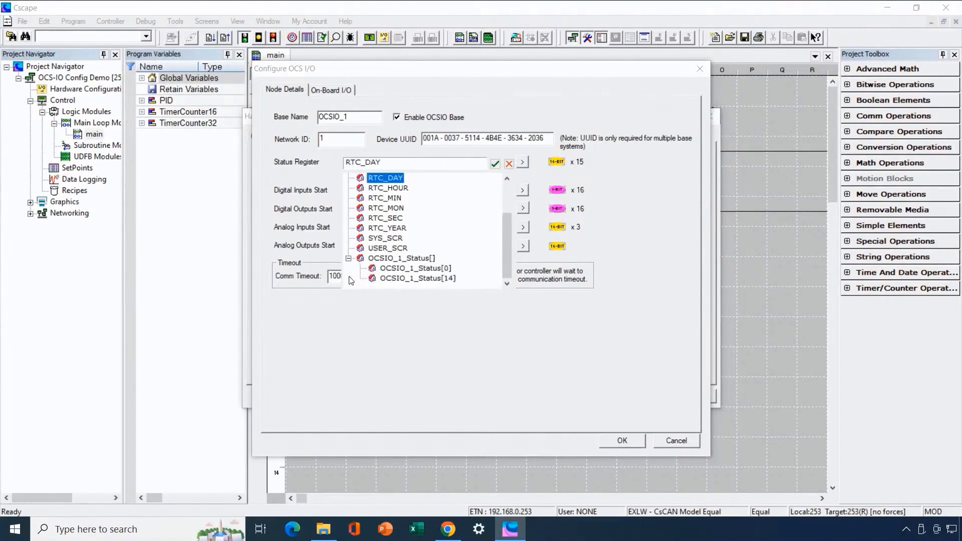
double_click(396, 270)
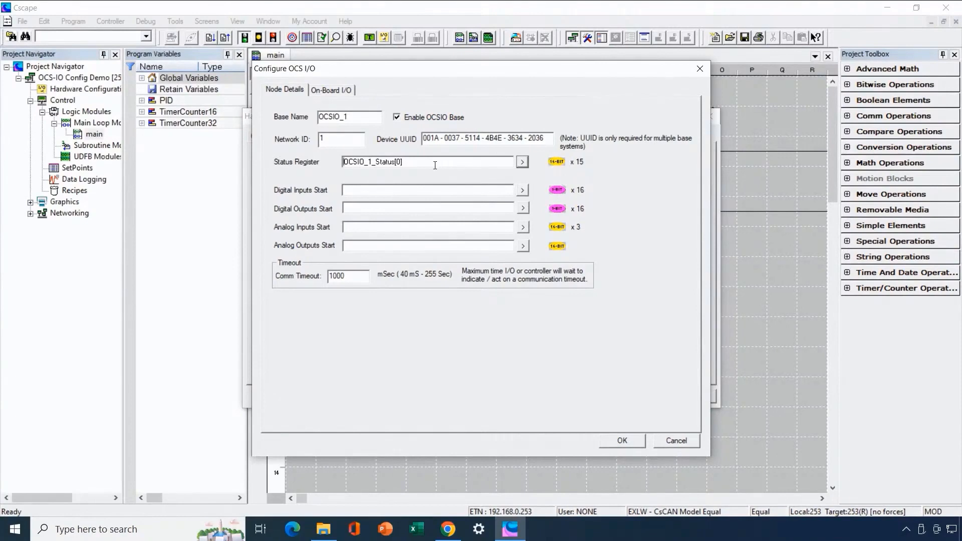
- Set the base's start addresses to I[64], Q[64], AI[64] and AQ[64], and apply
key(Tab)
text(I[64)
click(406, 207)
text(Q[64])
key(Tab)
key(Tab)
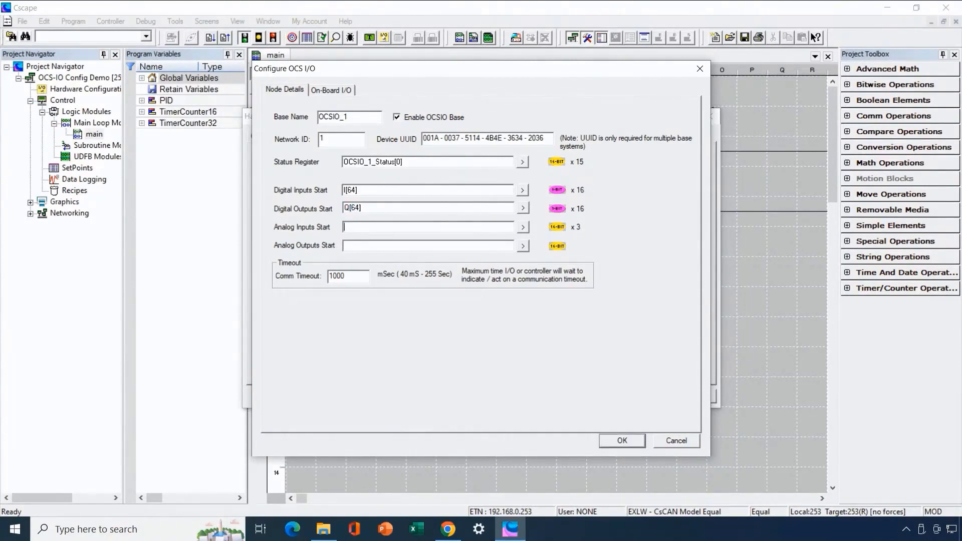
text(AI[64)
key(Tab)
key(Tab)
text(AQ[64)
click(622, 442)
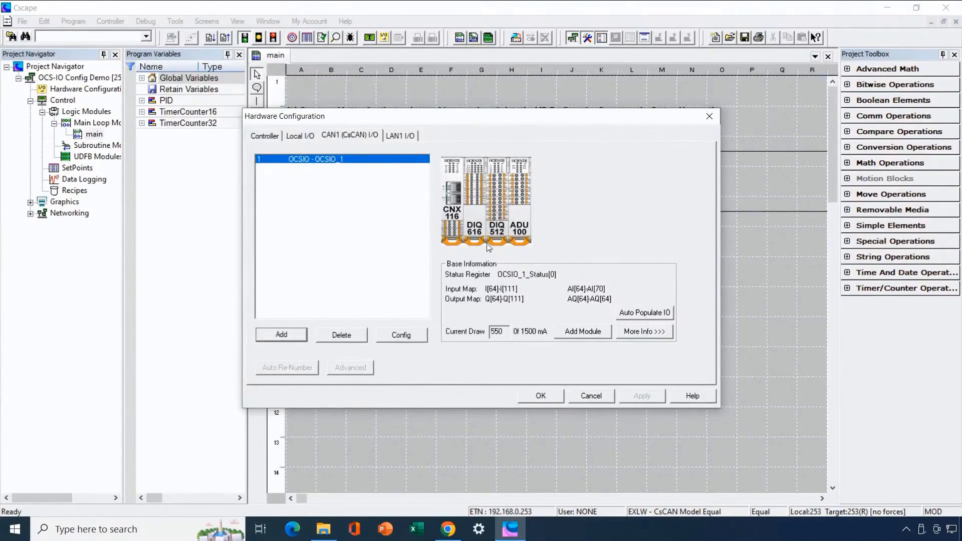
- Enable the on-board universal analog input as 4 - 20mA, range 0 ~ 32000, filter 3
double_click(457, 210)
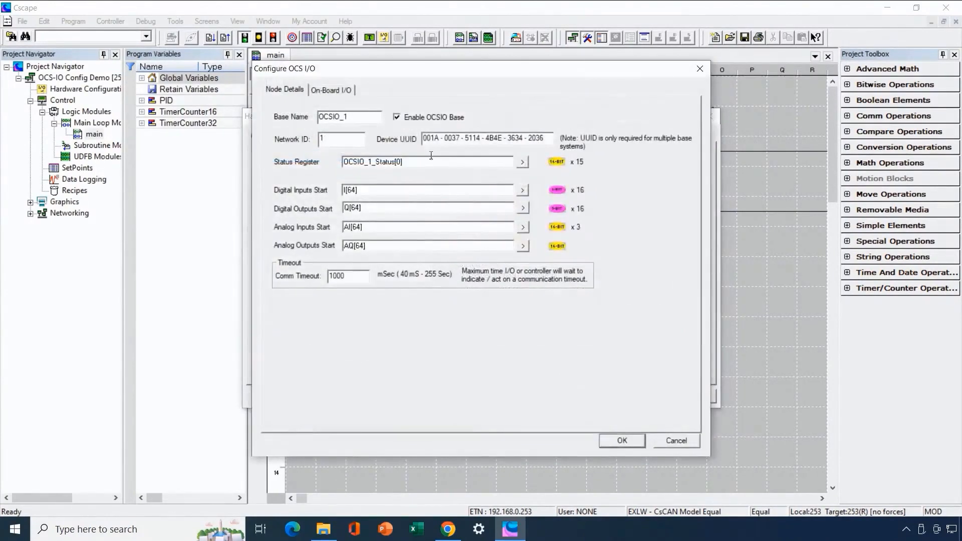
click(345, 94)
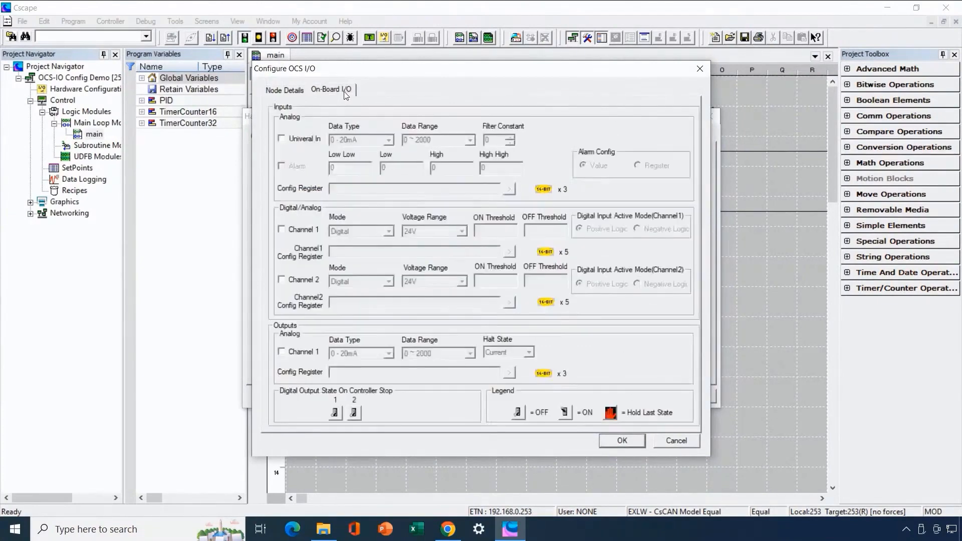
click(295, 140)
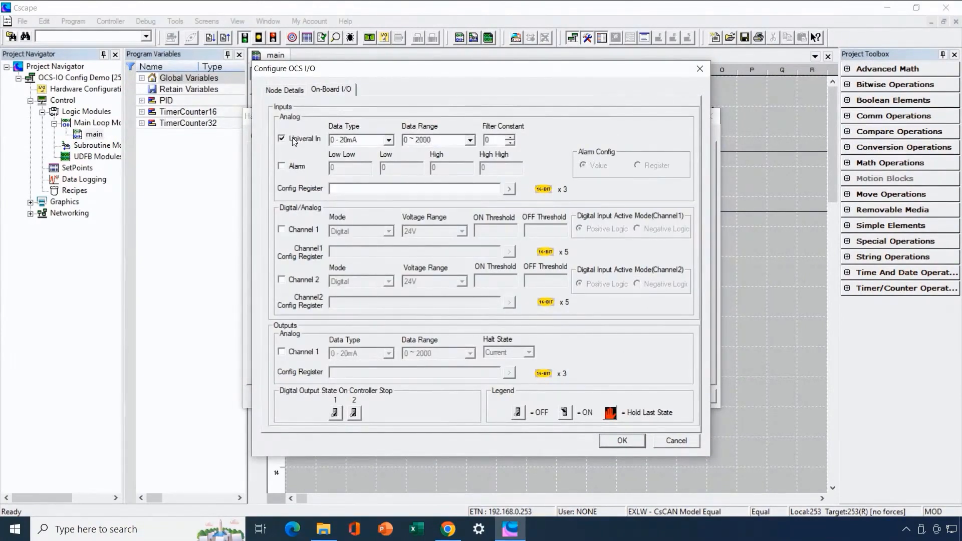
click(388, 141)
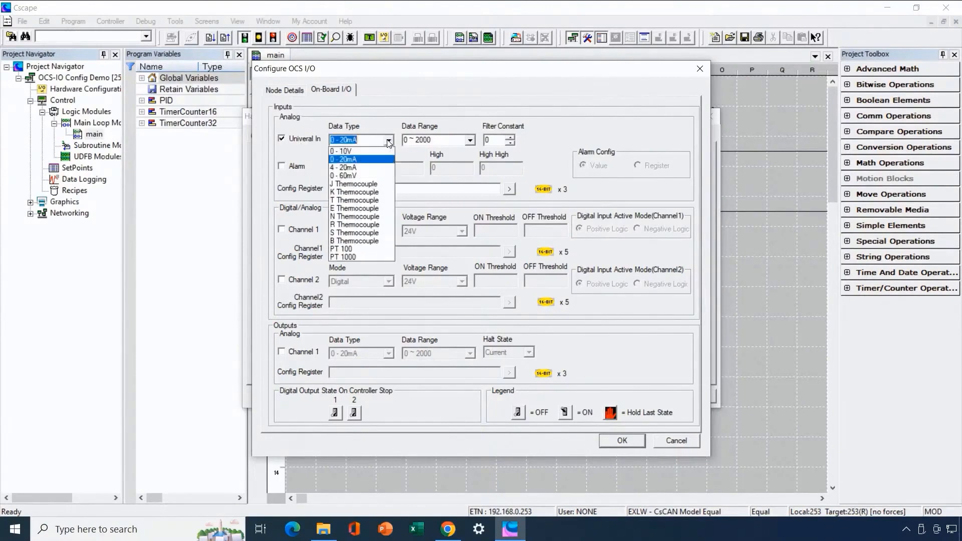
click(373, 167)
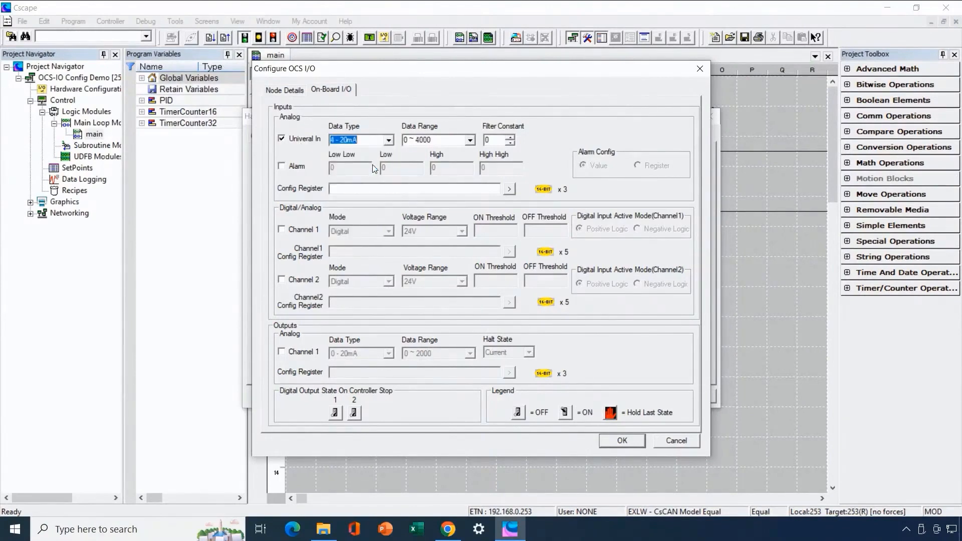
click(469, 141)
click(448, 184)
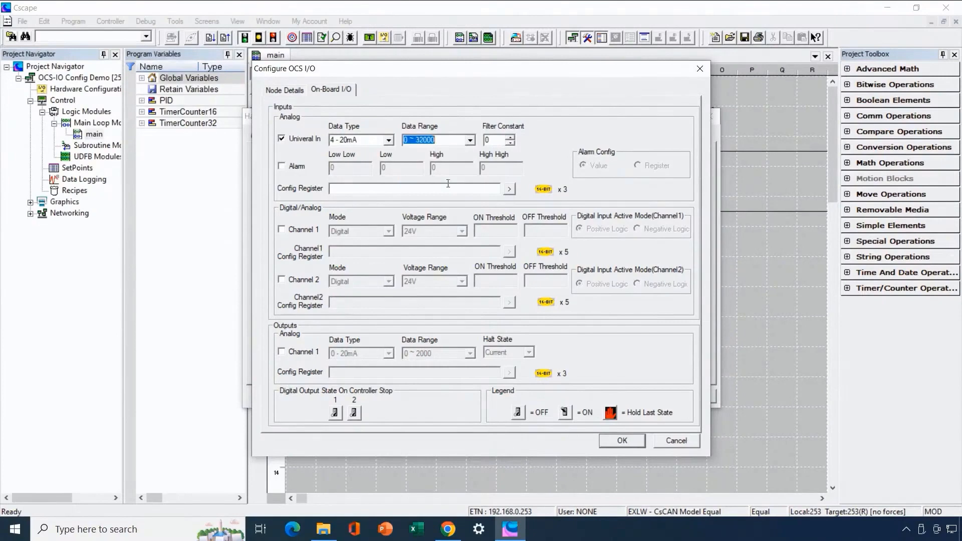
click(496, 142)
text(3)
- Enable digital/analog Channels 1 and 2, with Channel 2 in analog mode at 0 ~ 32000
click(303, 231)
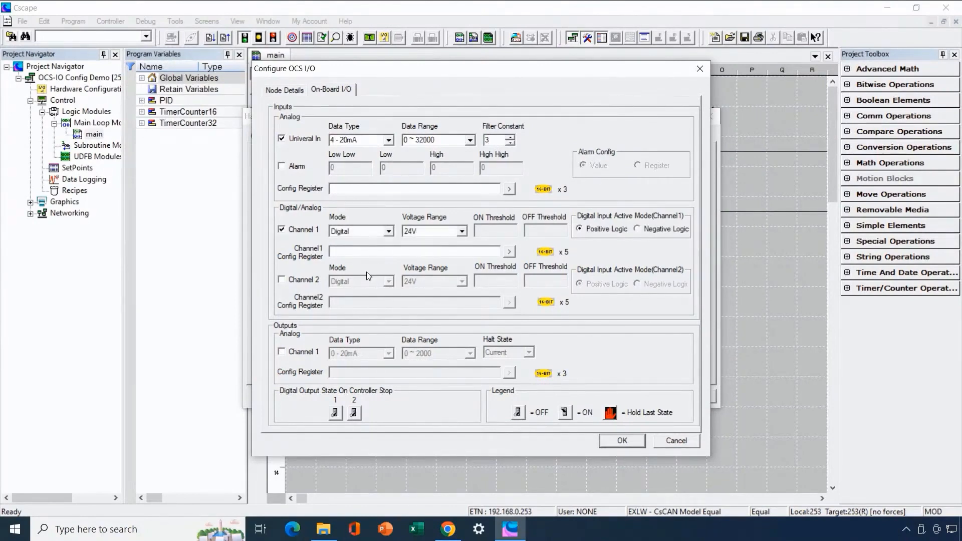
click(285, 281)
click(391, 282)
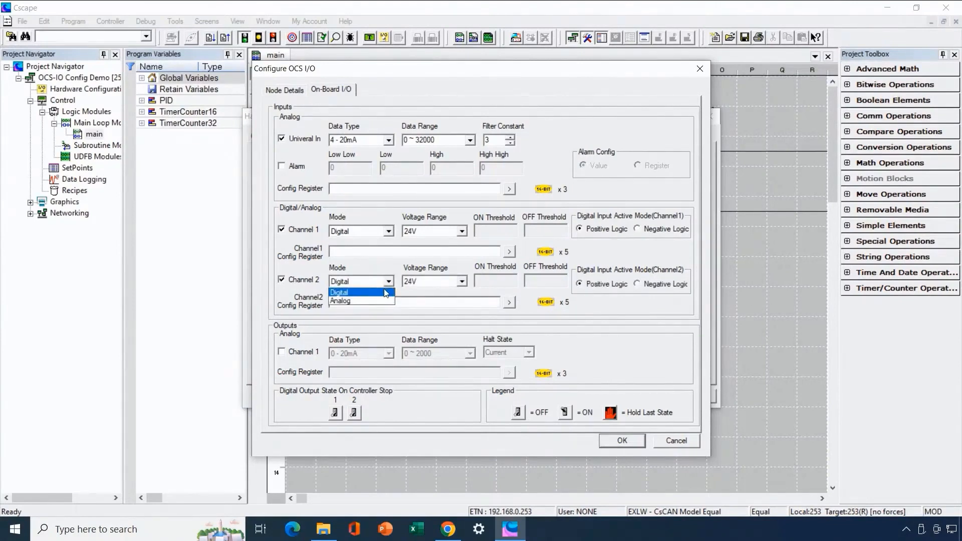
click(382, 301)
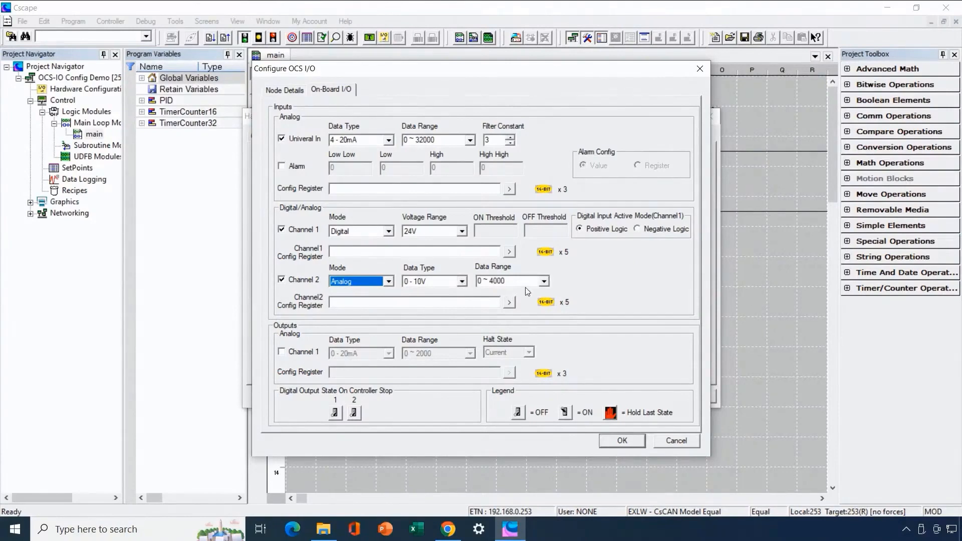
click(543, 282)
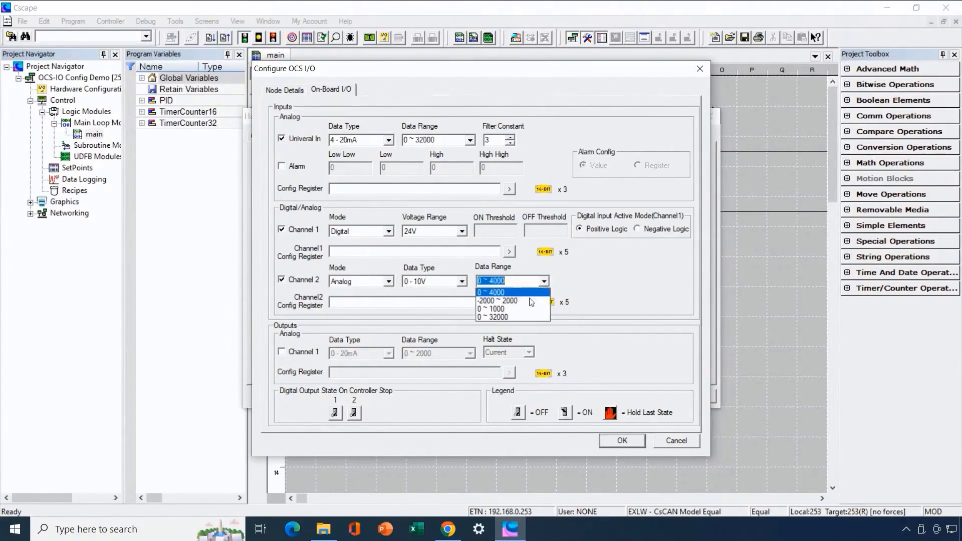
click(520, 318)
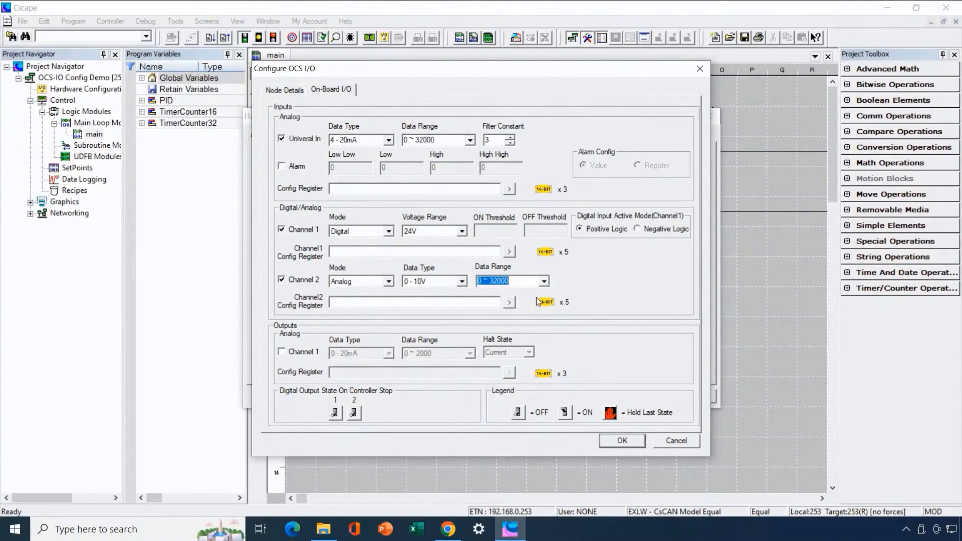
- Enable analog output Channel 1 at 4 - 20mA, 0 ~ 32000, halting at Minimum, and save
click(283, 353)
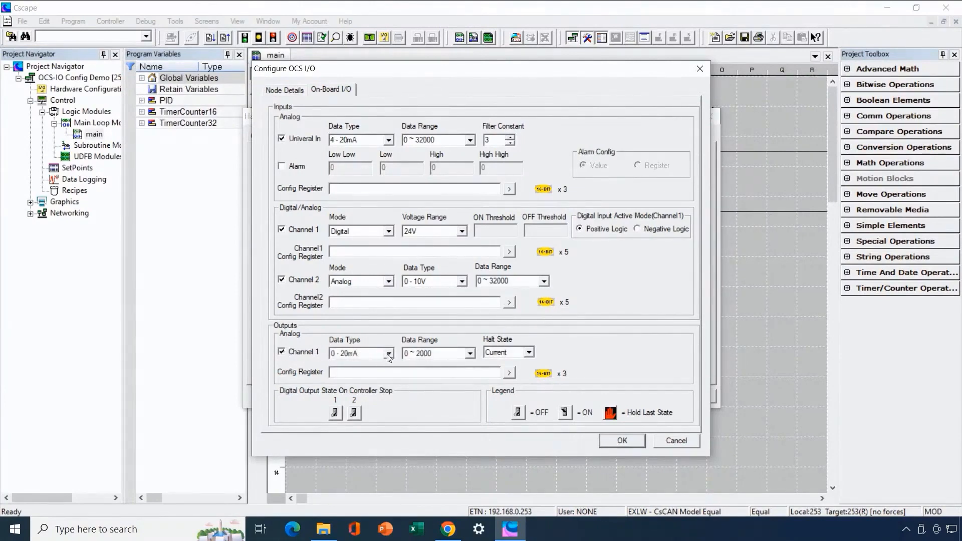
click(389, 357)
click(373, 371)
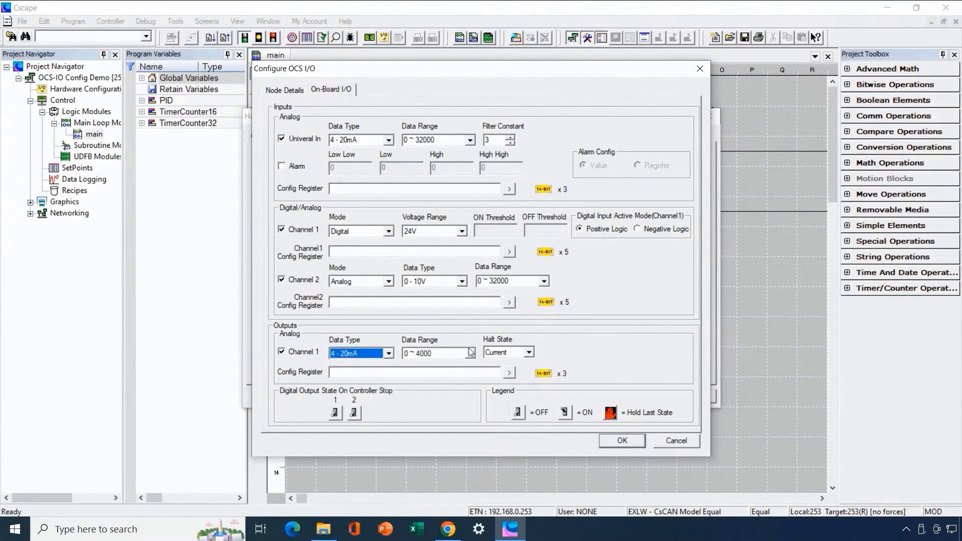
click(470, 353)
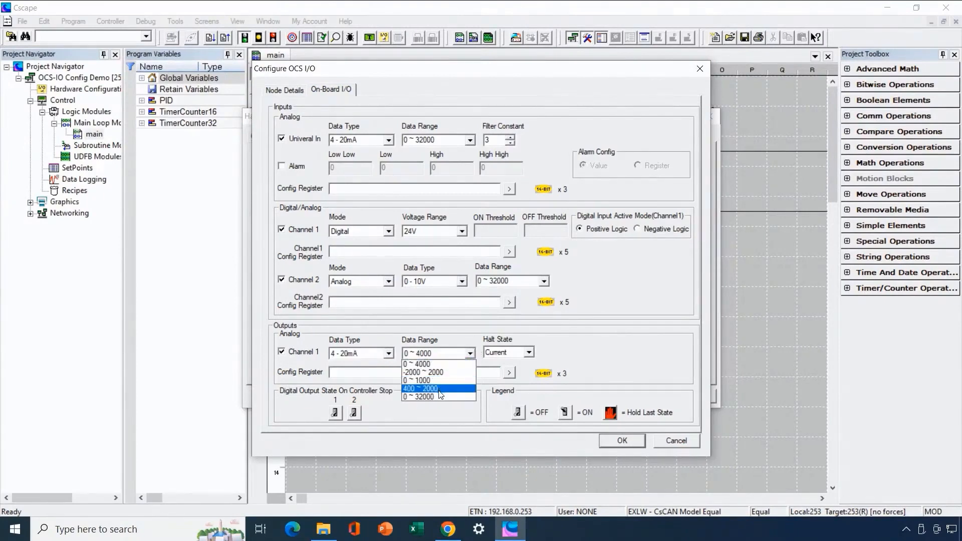
click(442, 396)
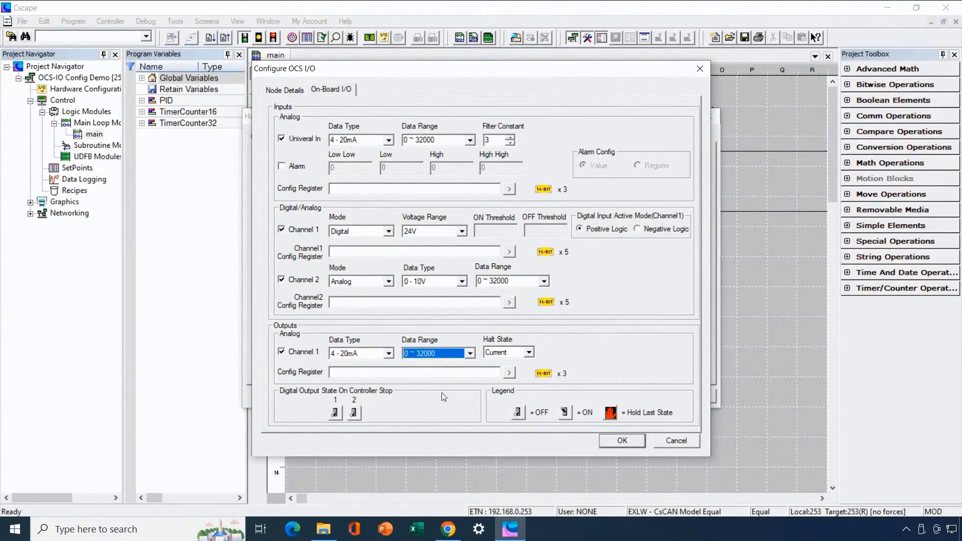
click(529, 353)
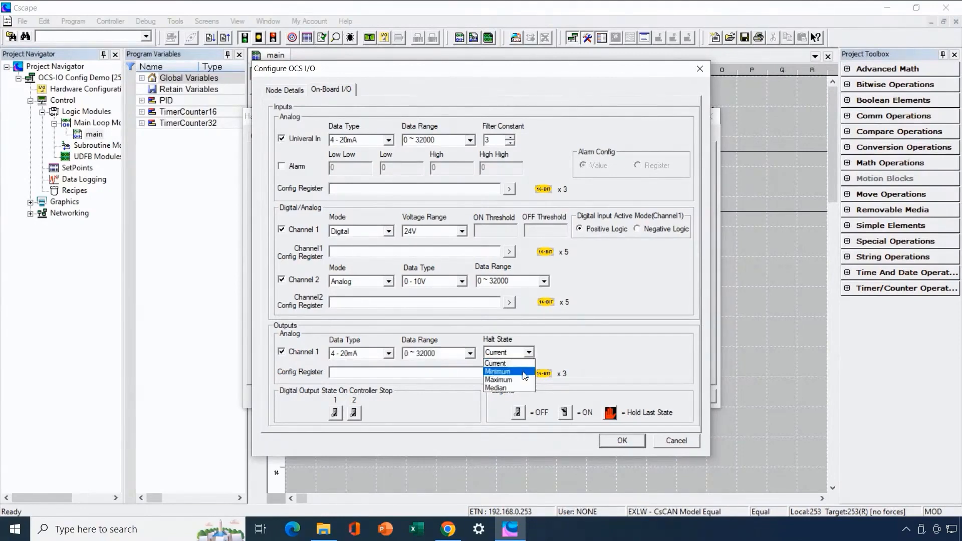
click(524, 372)
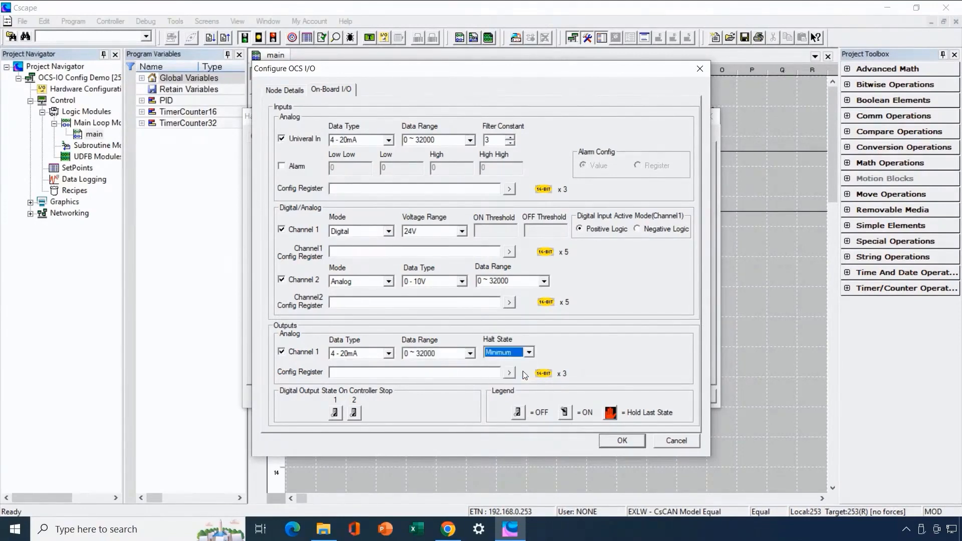
click(621, 441)
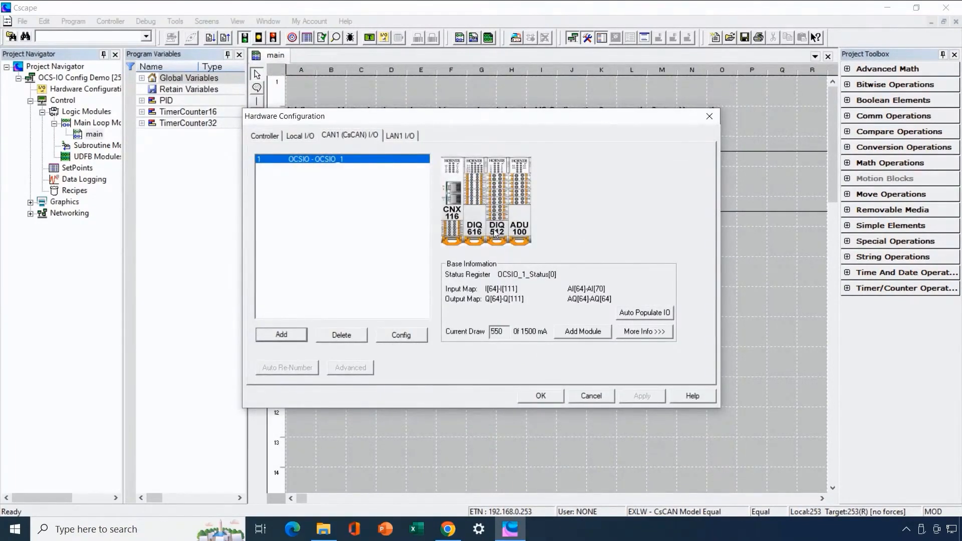
double_click(476, 211)
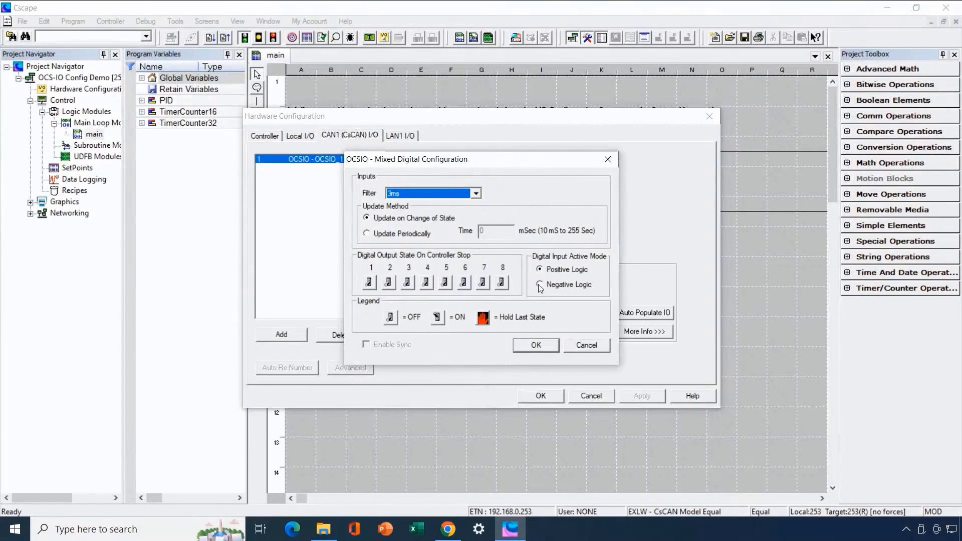
click(535, 345)
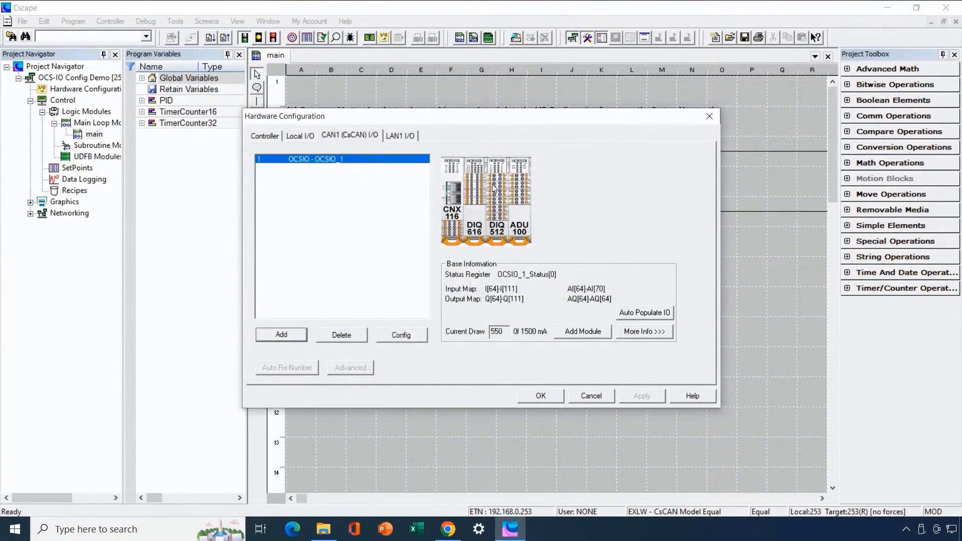
double_click(525, 216)
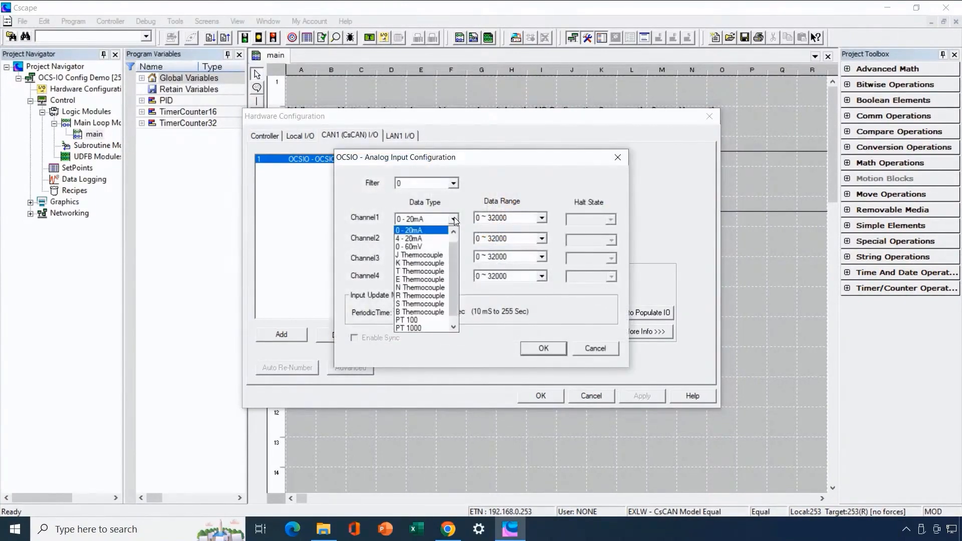
- Set the ADU 100 Channels 1 through 4 input type to J Thermocouple
click(436, 255)
click(455, 239)
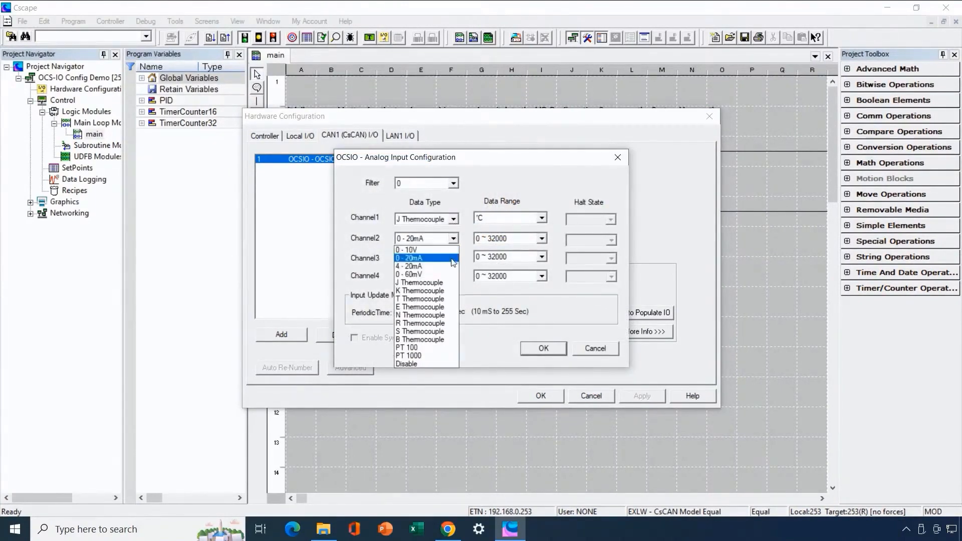
click(457, 283)
click(455, 258)
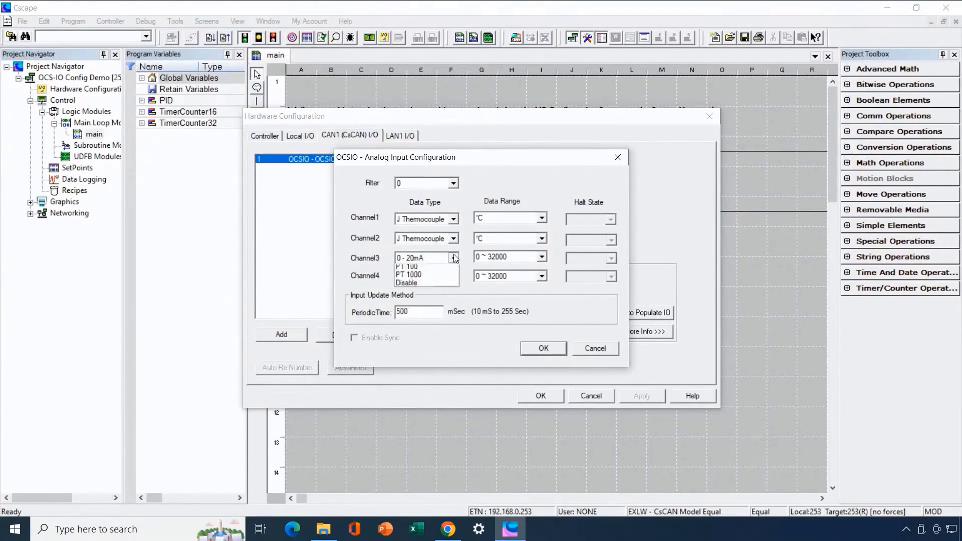
click(443, 301)
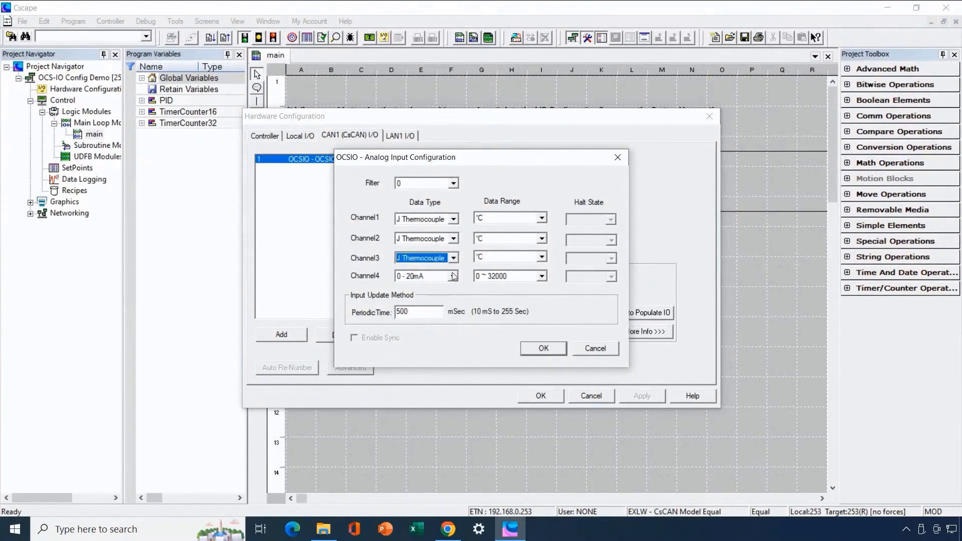
click(454, 277)
click(437, 313)
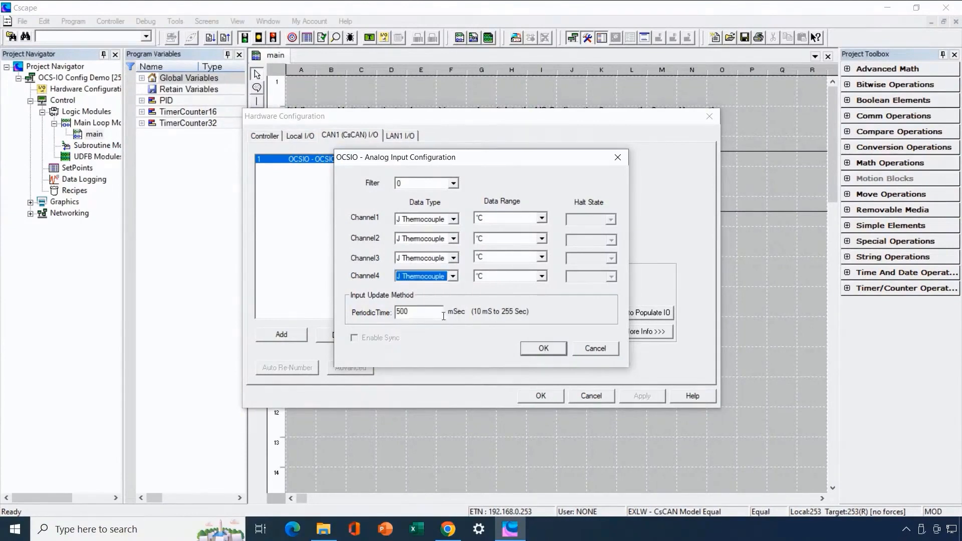
- Set the periodic update time to 100 ms and the input filter to 3, then close both dialogs
drag(425, 311, 384, 313)
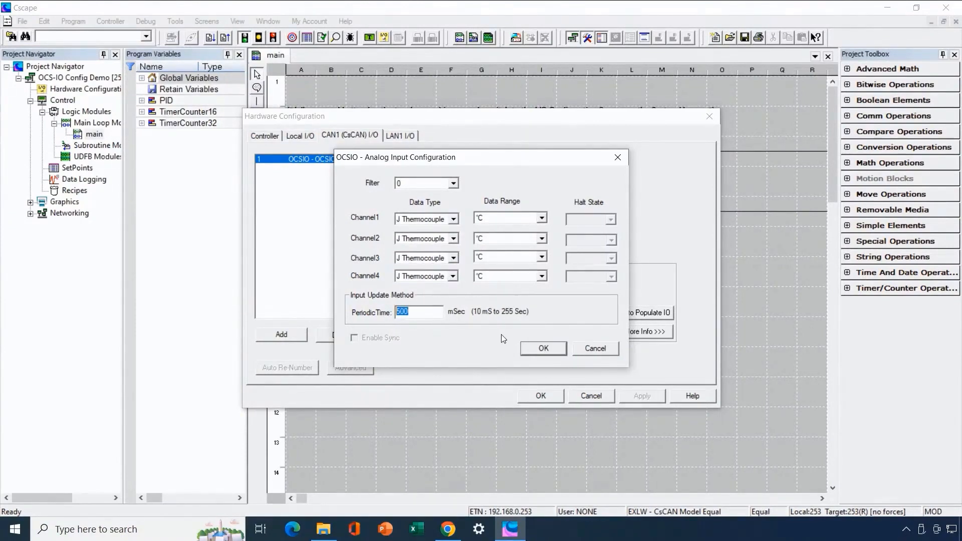
text(100)
click(453, 184)
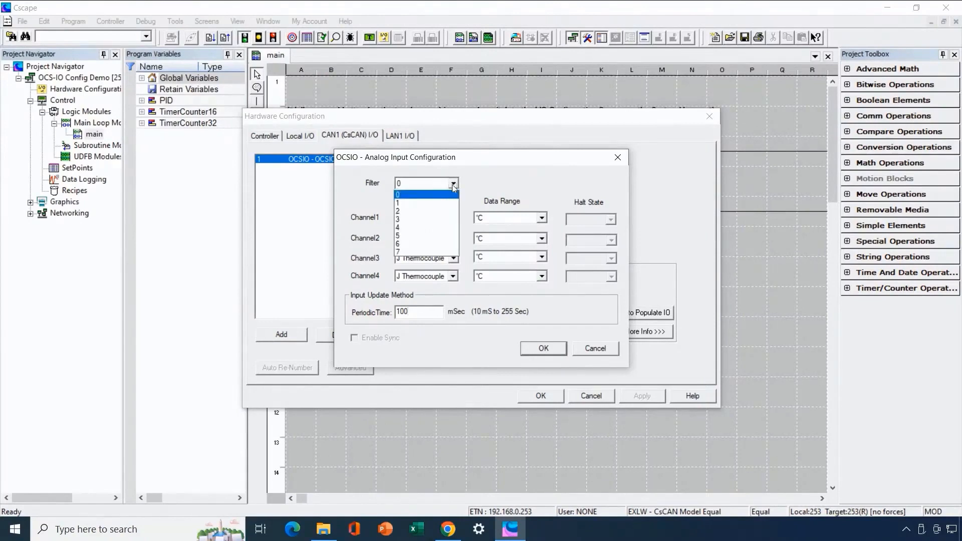
click(428, 221)
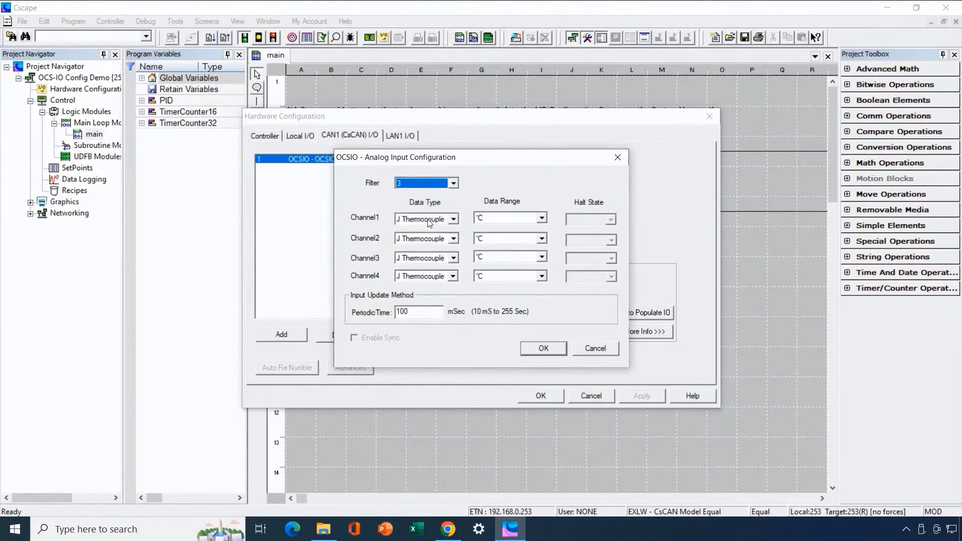
click(542, 350)
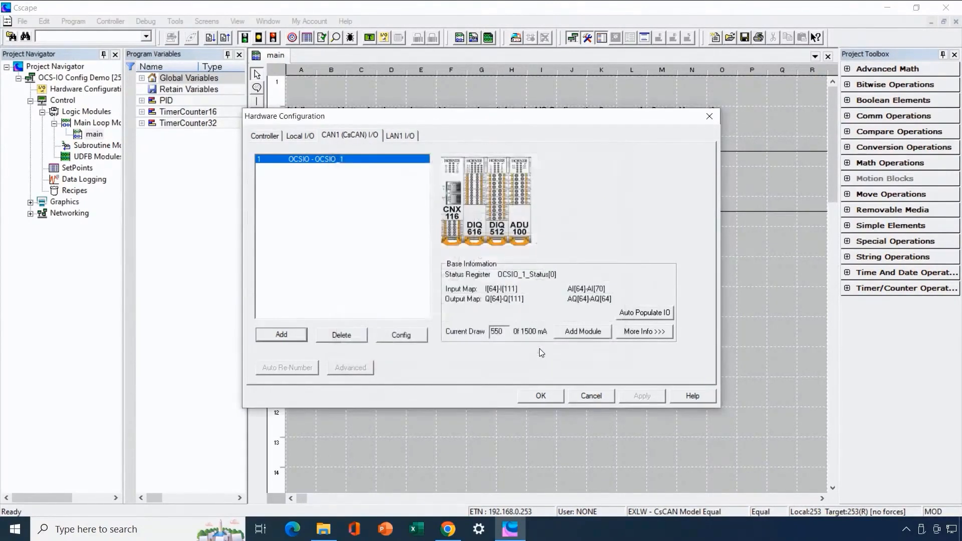
click(540, 396)
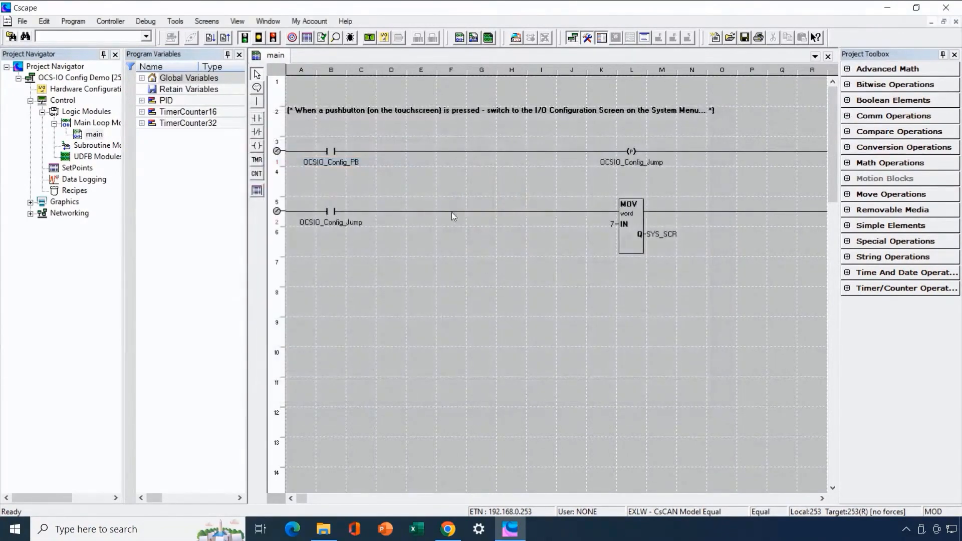
- Download the program to the controller, accepting the register warning and hardware configuration change
click(211, 39)
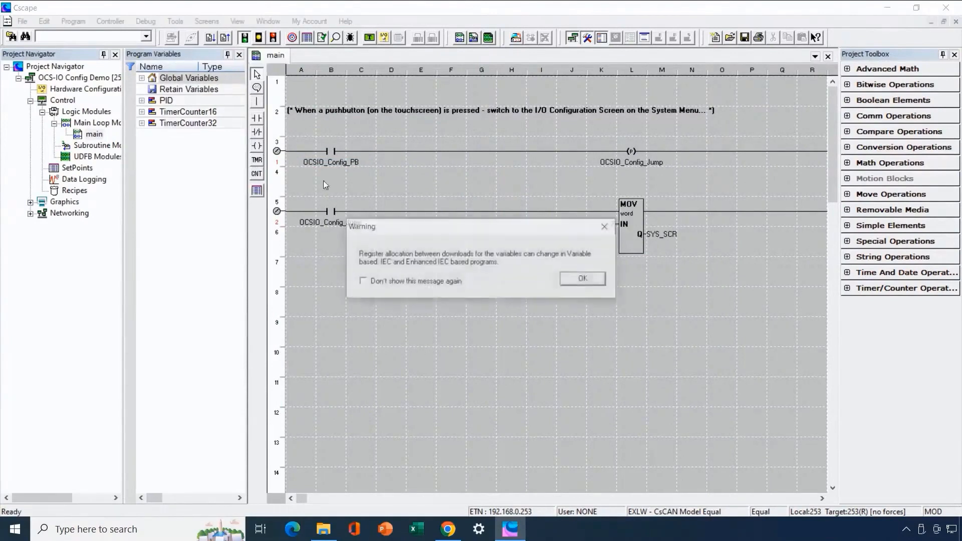
click(575, 280)
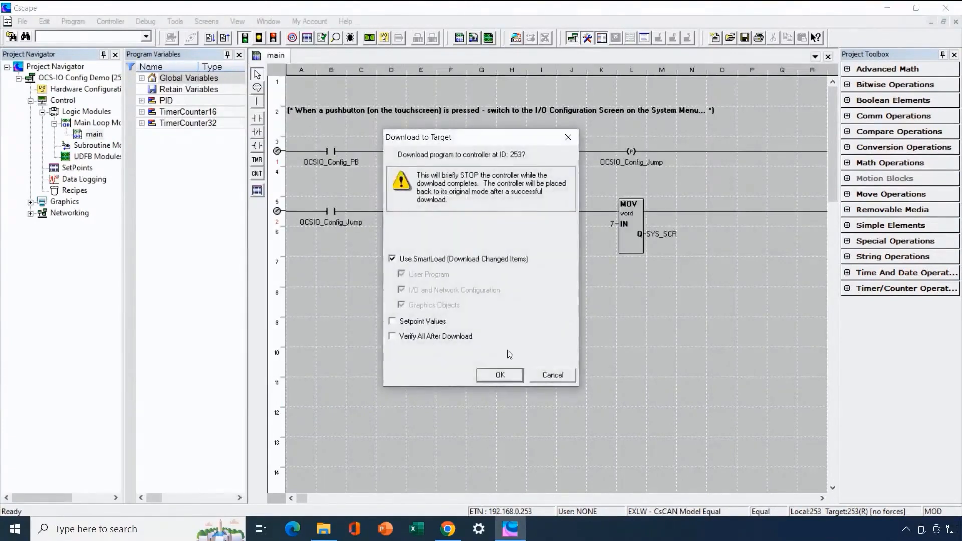
click(494, 379)
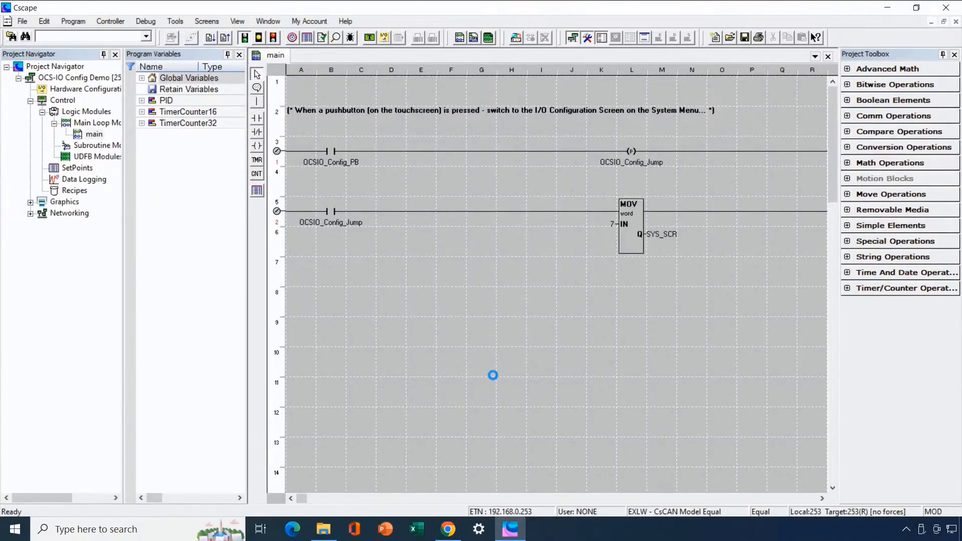
click(521, 308)
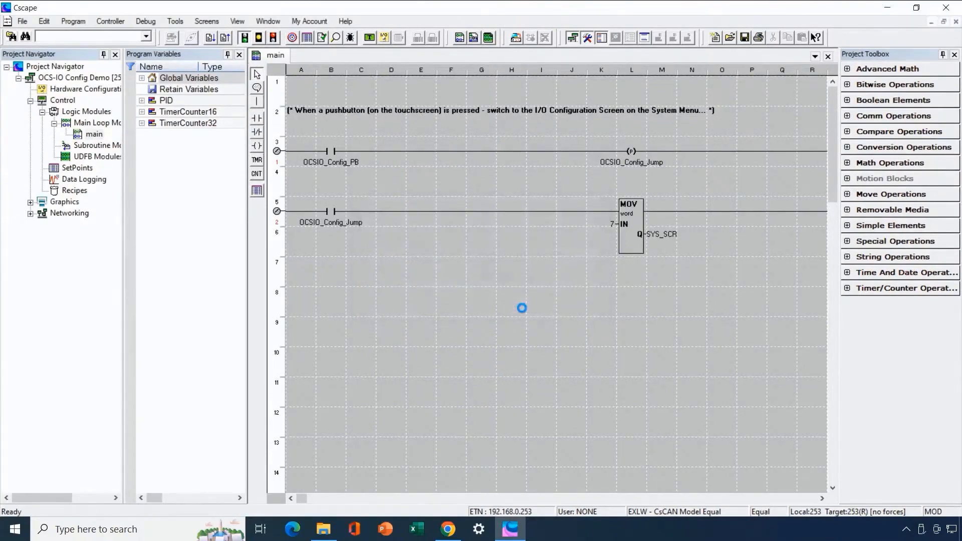